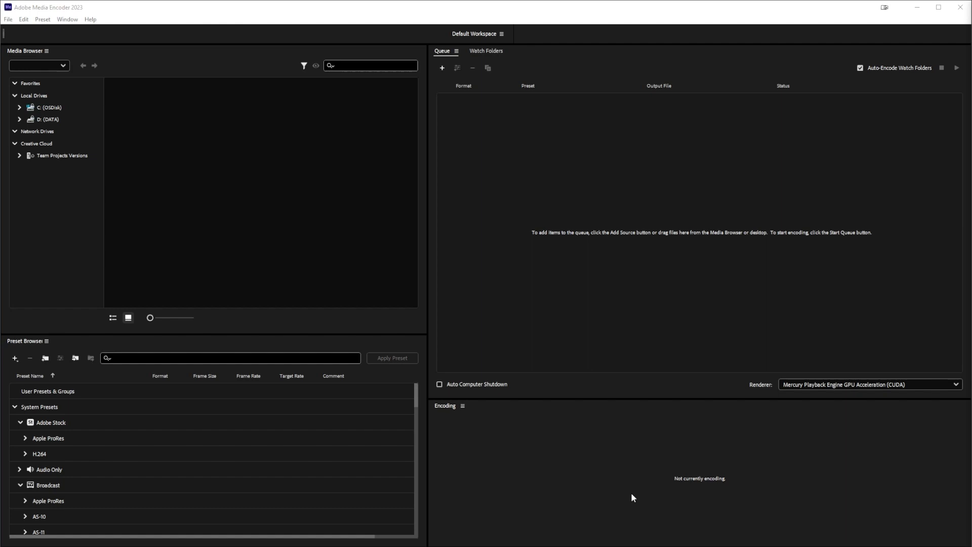
Switch to Premiere Pro to view the COLOR project's AdobeStock_268744982 sequence timeline.
{"action": "key", "text": "alt+Tab"}
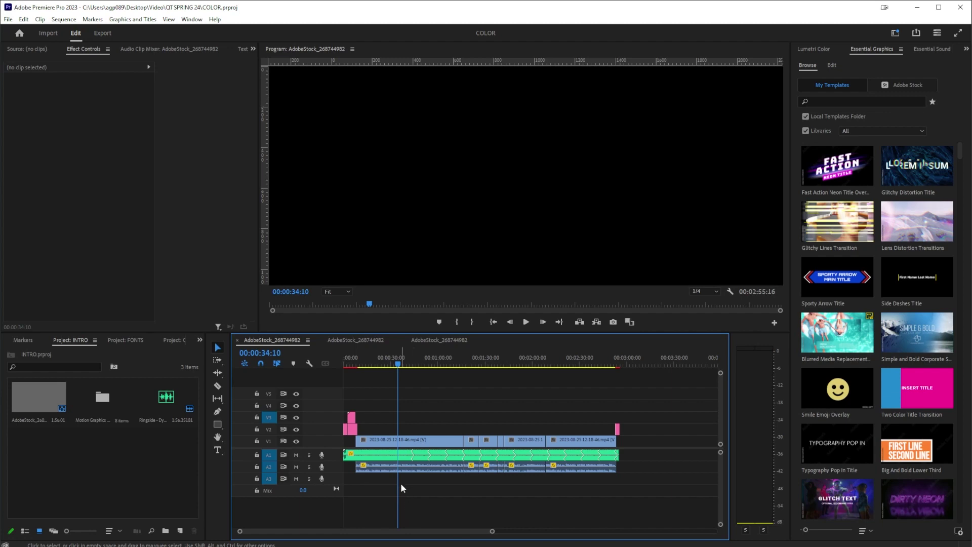
Look over the three sequence tabs, then send the COLOR sequence to Media Encoder.
{"action": "left_click", "coordinate": [357, 342]}
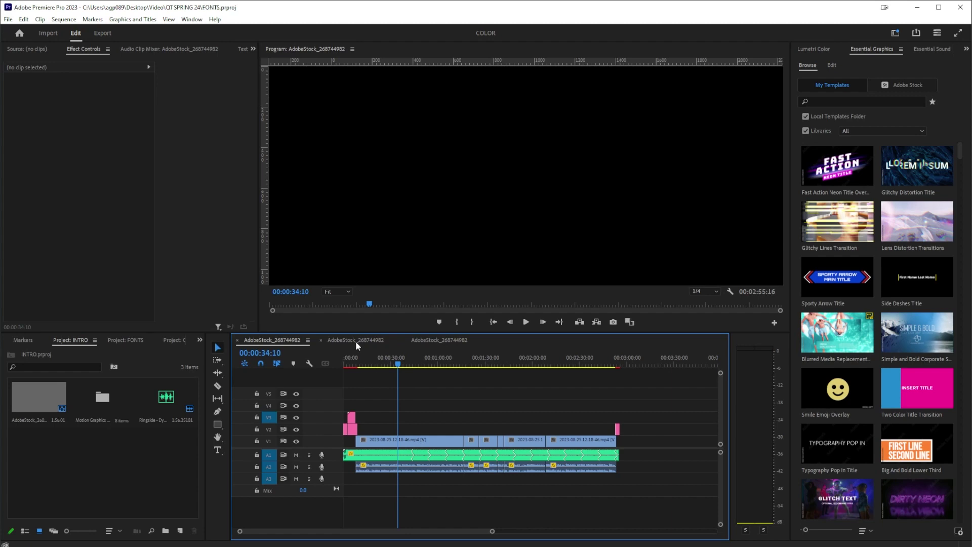
{"action": "left_click", "coordinate": [421, 344]}
{"action": "left_click", "coordinate": [283, 340]}
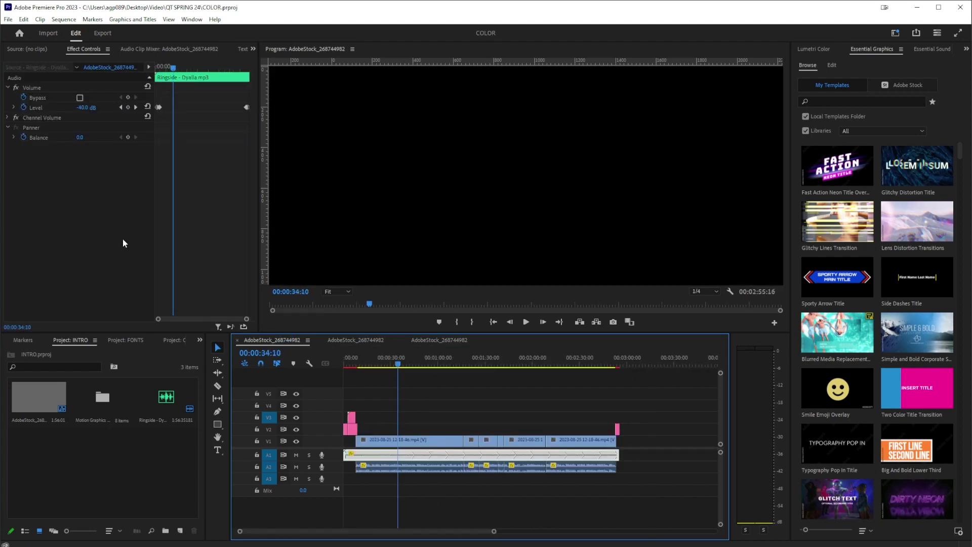
{"action": "left_click", "coordinate": [10, 20]}
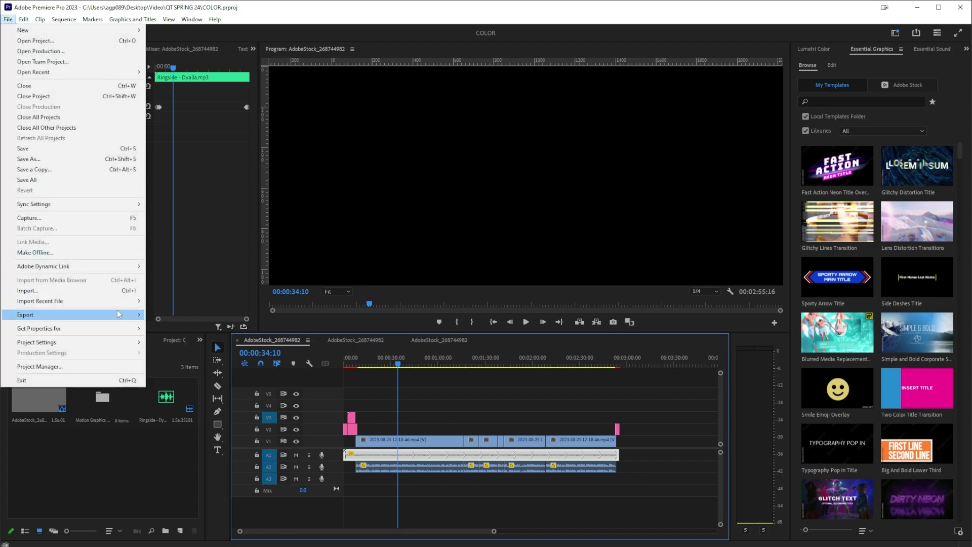
{"action": "mouse_move", "coordinate": [117, 314]}
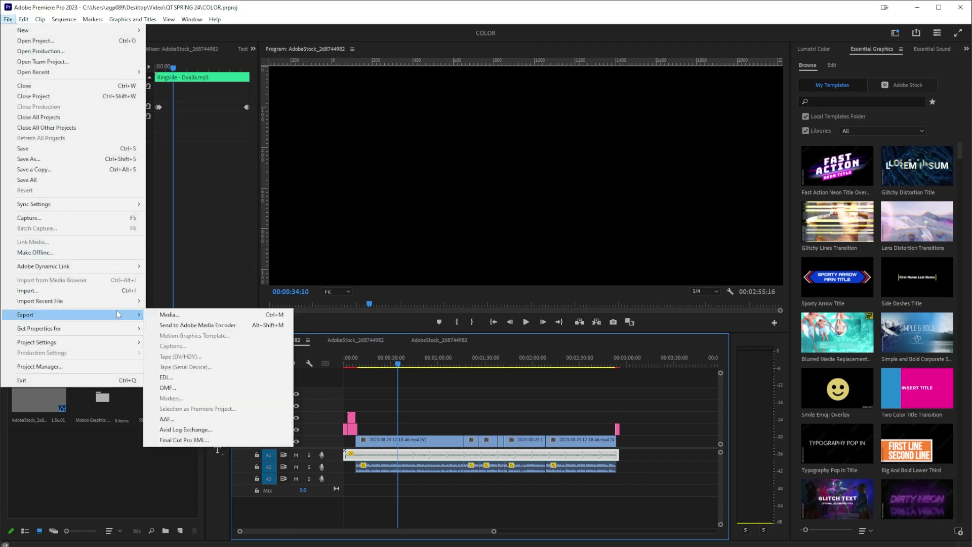
{"action": "left_click", "coordinate": [216, 325]}
Send the FONTS sequence to Media Encoder and begin exporting the INTRO sequence.
{"action": "left_click", "coordinate": [346, 338]}
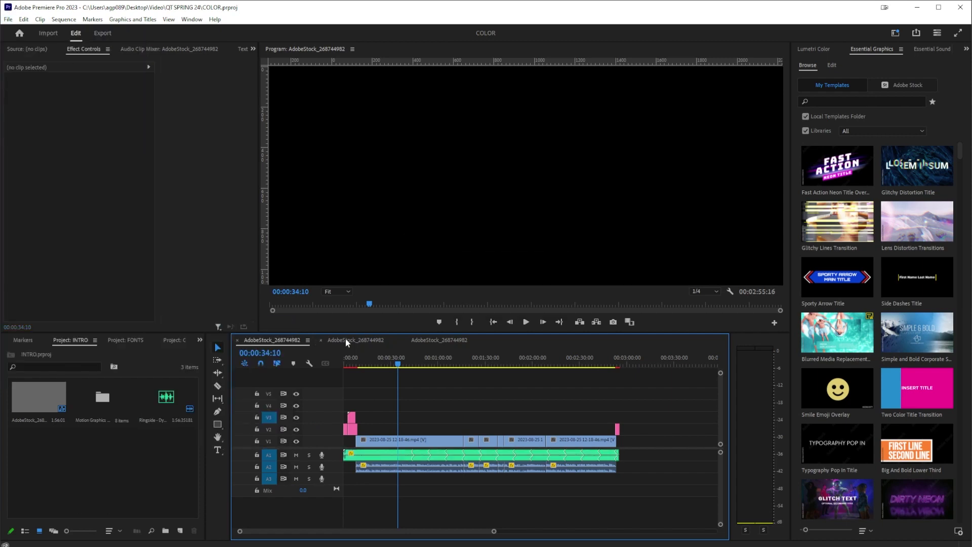
{"action": "left_click", "coordinate": [8, 19]}
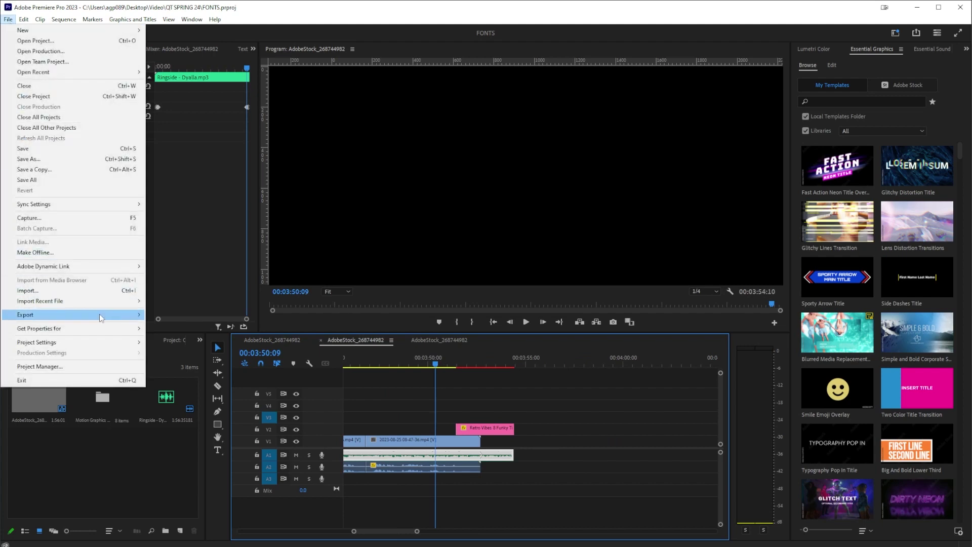
{"action": "mouse_move", "coordinate": [101, 318]}
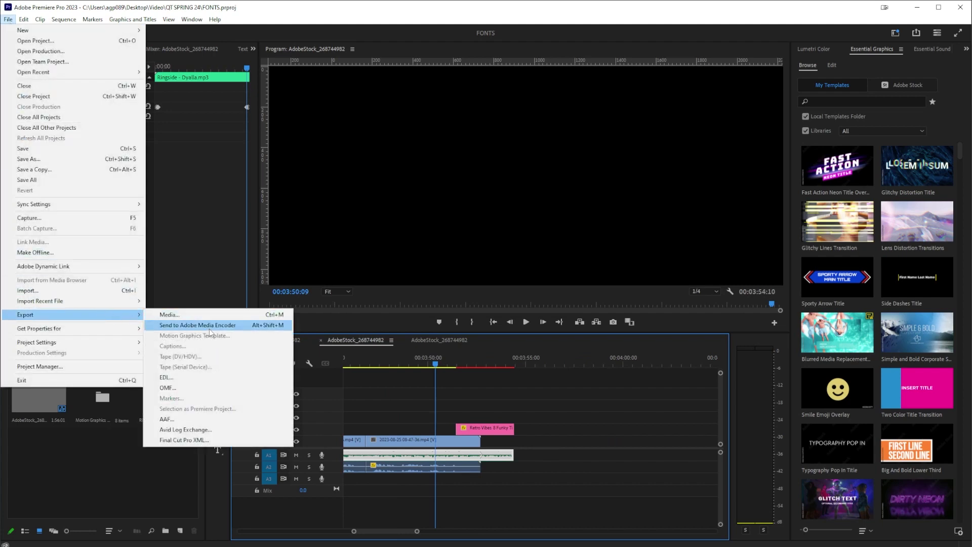
{"action": "key", "text": "Escape"}
{"action": "left_click", "coordinate": [456, 340]}
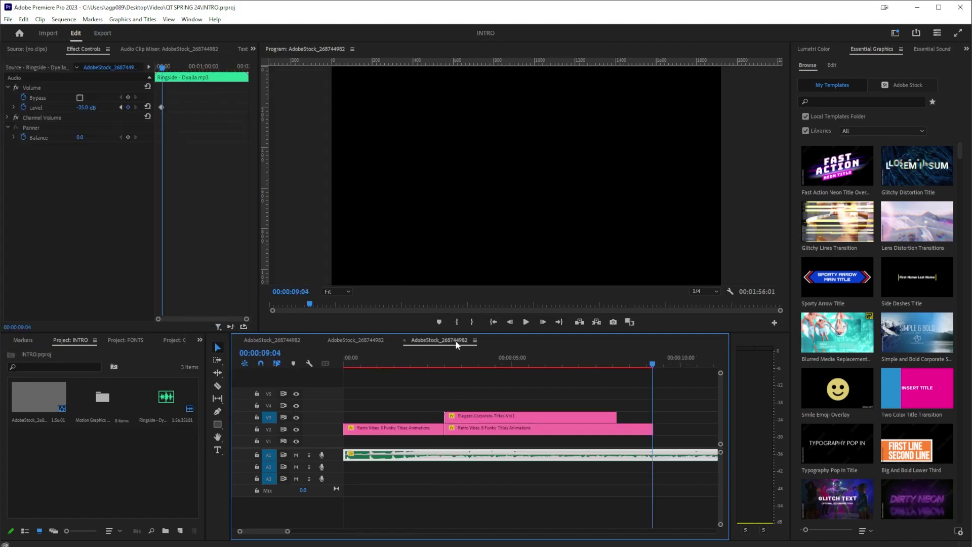
{"action": "left_click", "coordinate": [8, 20]}
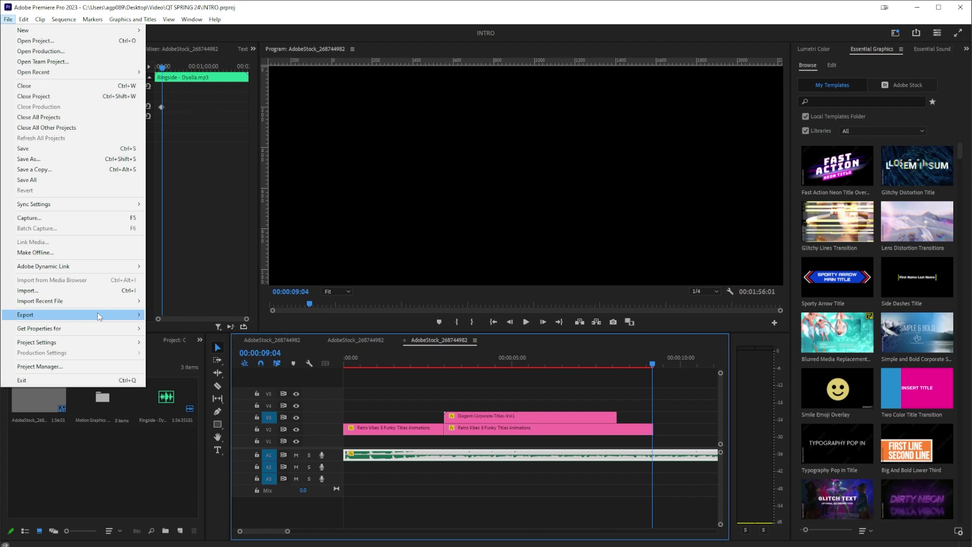
Send the INTRO sequence to Media Encoder as the third H.264 queue item.
{"action": "mouse_move", "coordinate": [100, 316]}
{"action": "left_click", "coordinate": [178, 315]}
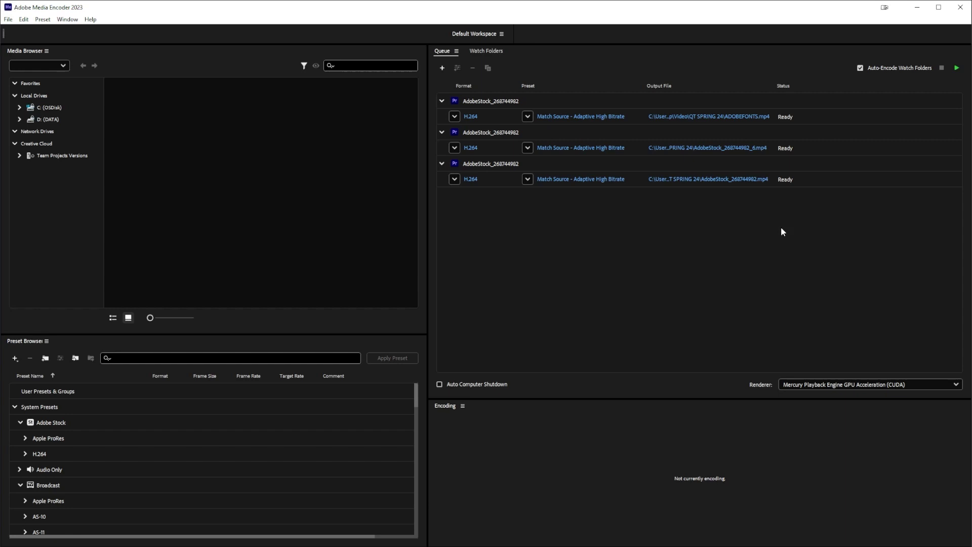
Confirm the second queued item keeps H.264 and collapse the Broadcast H.264 preset group.
{"action": "left_click", "coordinate": [454, 148]}
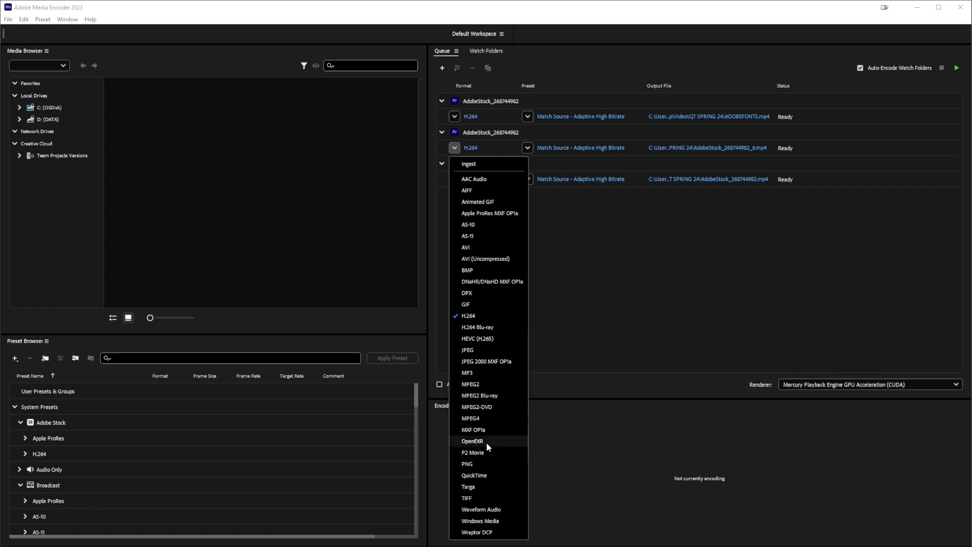
{"action": "left_click", "coordinate": [580, 325]}
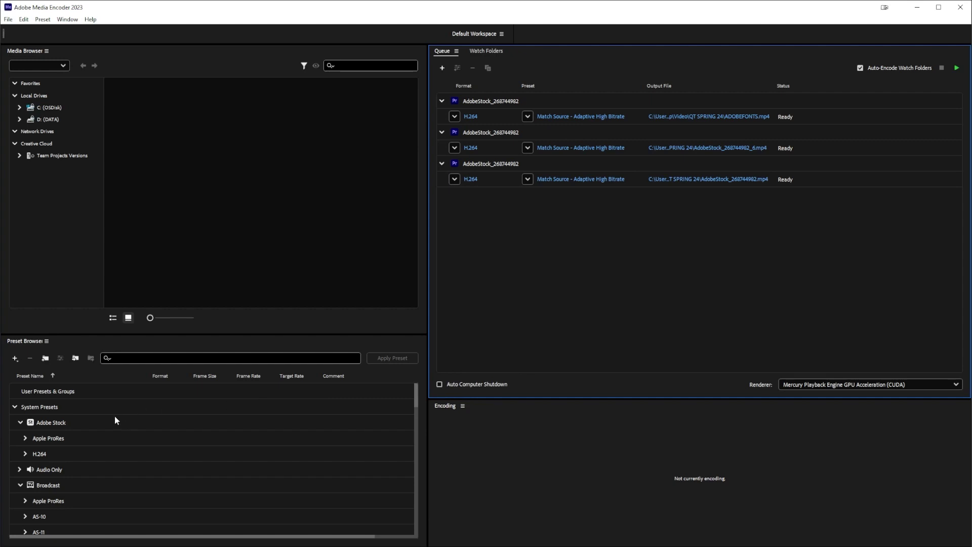
{"action": "scroll", "coordinate": [115, 416], "scroll_direction": "down", "scroll_amount": 2}
{"action": "scroll", "coordinate": [114, 420], "scroll_direction": "down", "scroll_amount": 1}
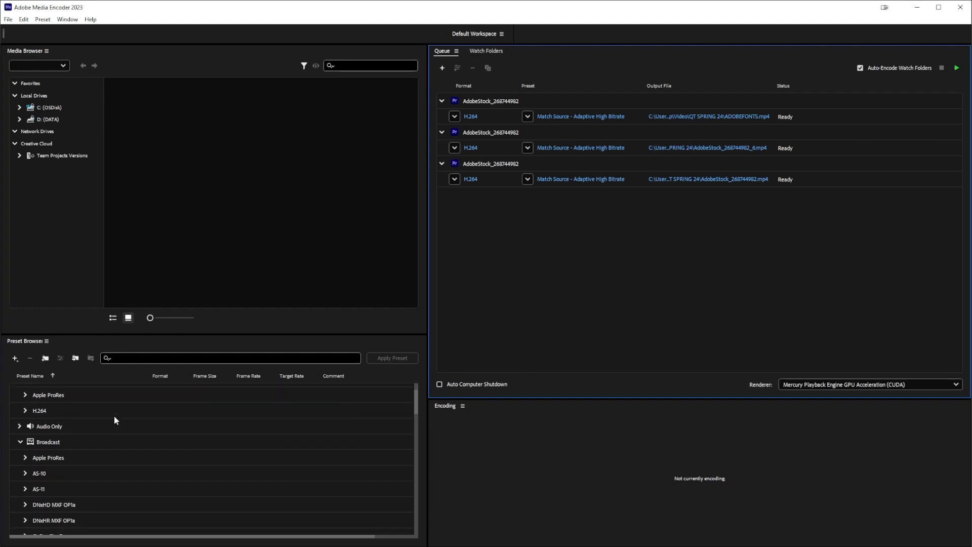
{"action": "scroll", "coordinate": [75, 439], "scroll_direction": "down", "scroll_amount": 3}
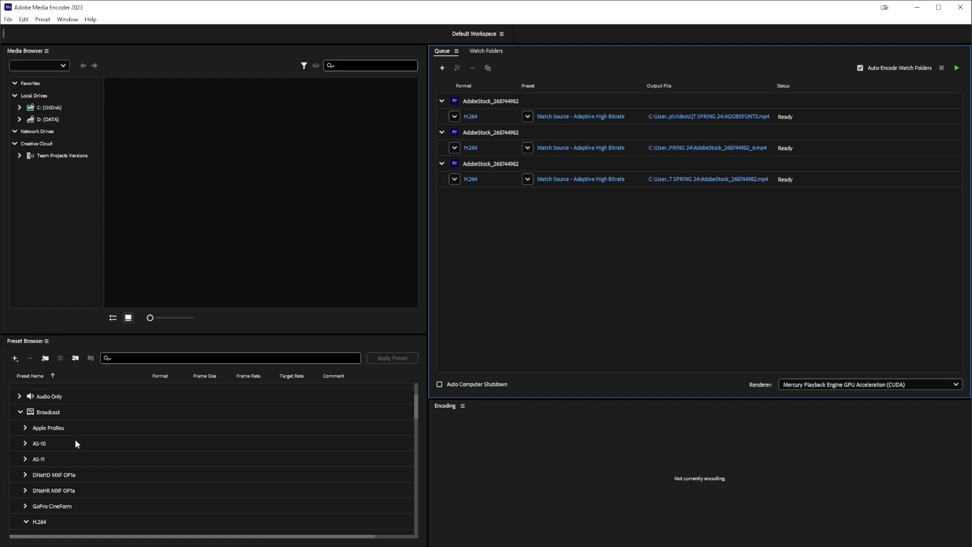
{"action": "scroll", "coordinate": [75, 440], "scroll_direction": "down", "scroll_amount": 4}
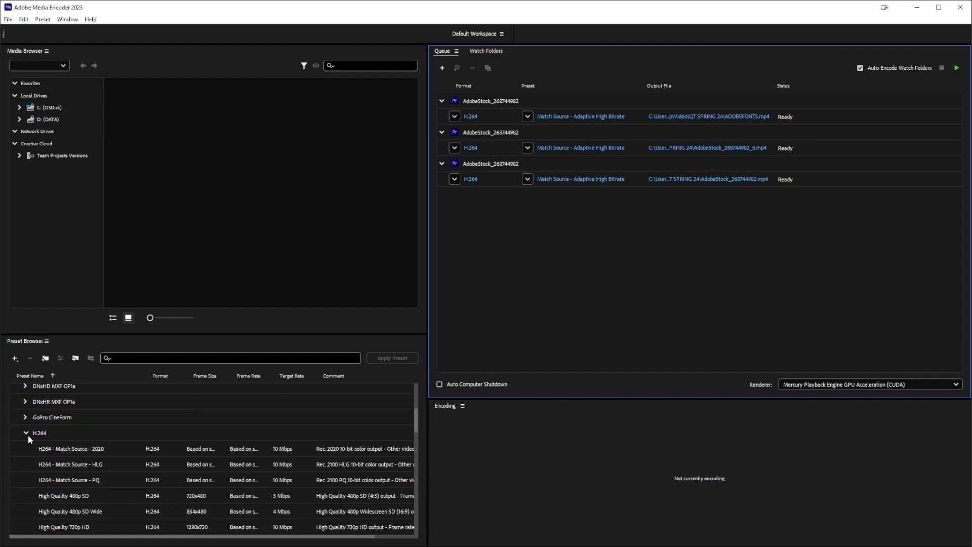
{"action": "left_click", "coordinate": [26, 433]}
Scroll the Preset Browser down to Web Video and expand the Social Media presets.
{"action": "scroll", "coordinate": [77, 438], "scroll_direction": "down", "scroll_amount": 2}
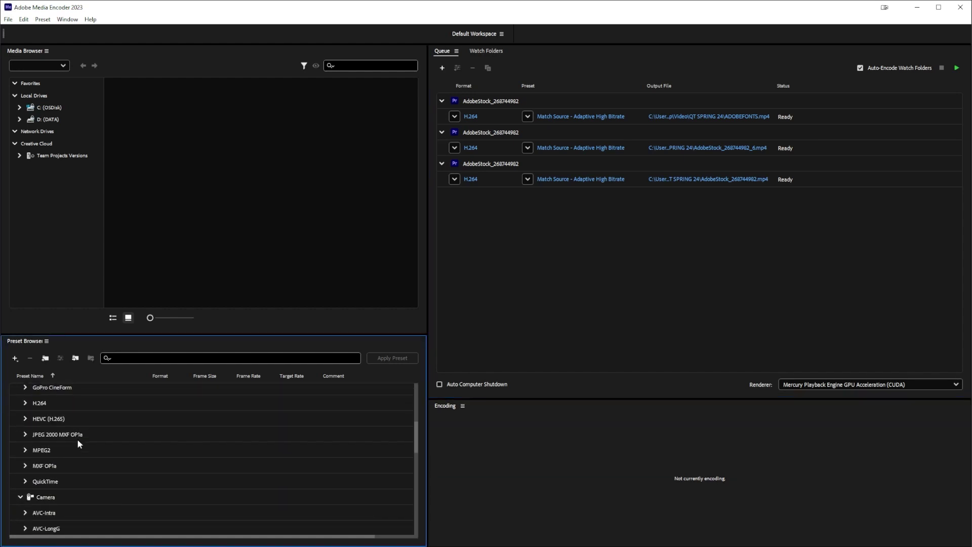
{"action": "scroll", "coordinate": [77, 439], "scroll_direction": "down", "scroll_amount": 2}
{"action": "scroll", "coordinate": [65, 467], "scroll_direction": "down", "scroll_amount": 3}
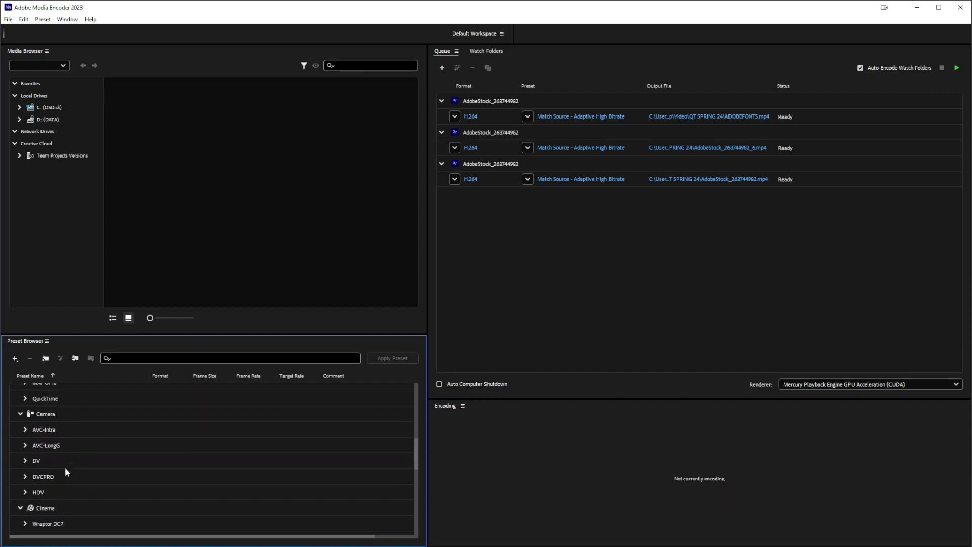
{"action": "scroll", "coordinate": [48, 460], "scroll_direction": "down", "scroll_amount": 6}
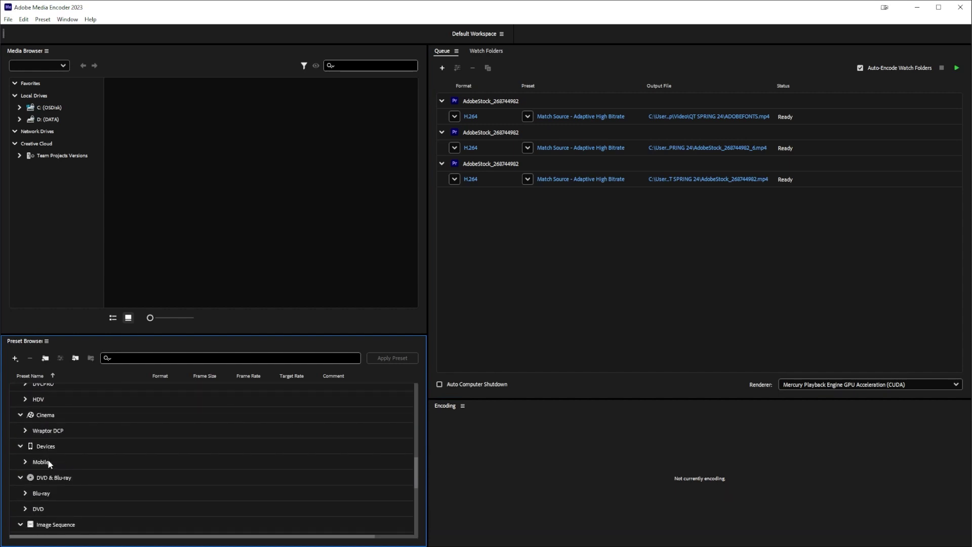
{"action": "scroll", "coordinate": [90, 485], "scroll_direction": "down", "scroll_amount": 9}
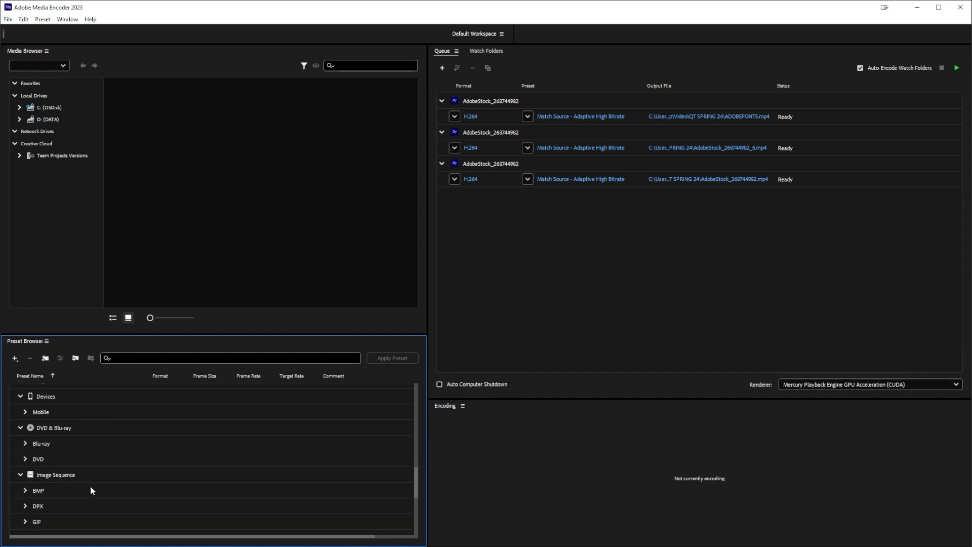
{"action": "scroll", "coordinate": [91, 485], "scroll_direction": "down", "scroll_amount": 6}
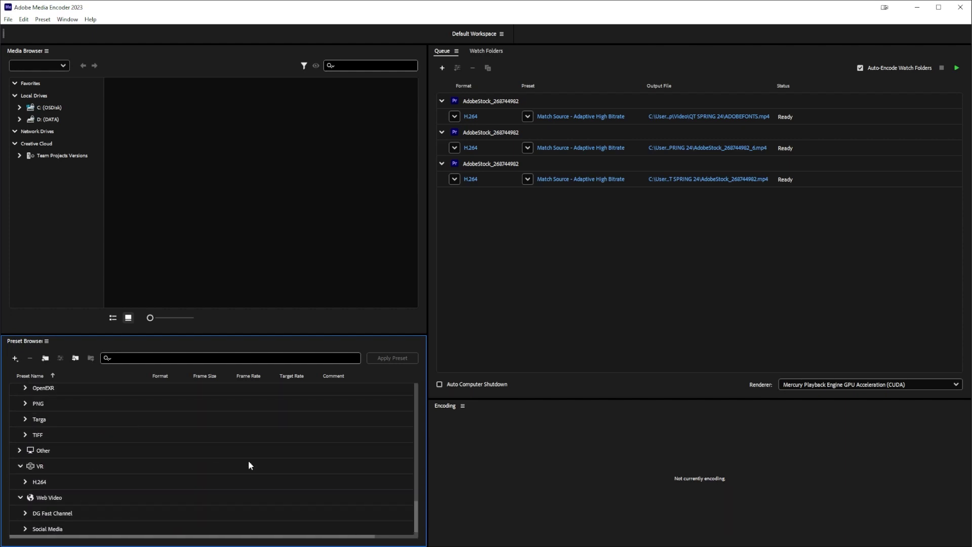
{"action": "scroll", "coordinate": [257, 467], "scroll_direction": "down", "scroll_amount": 1}
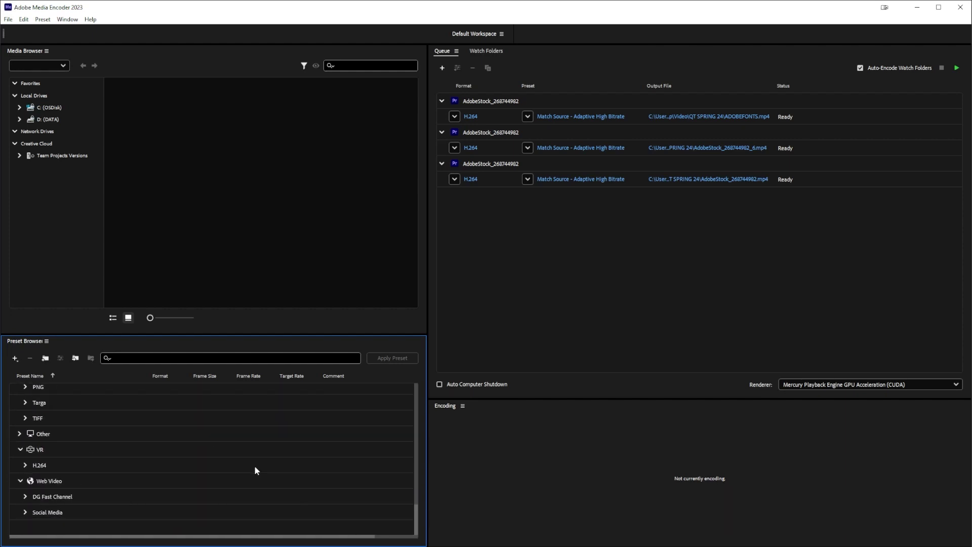
{"action": "left_click", "coordinate": [20, 512]}
{"action": "scroll", "coordinate": [84, 496], "scroll_direction": "down", "scroll_amount": 3}
{"action": "scroll", "coordinate": [97, 495], "scroll_direction": "down", "scroll_amount": 5}
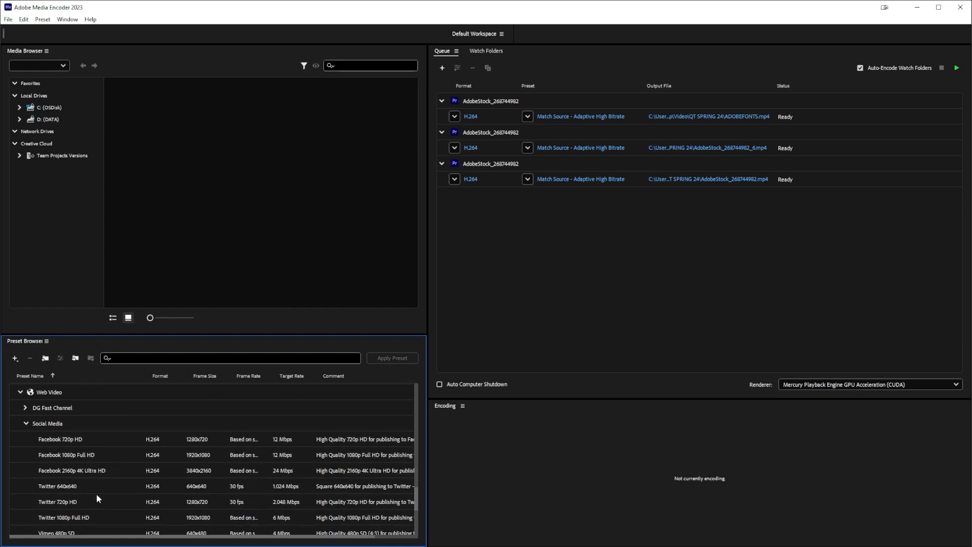
{"action": "scroll", "coordinate": [98, 498], "scroll_direction": "down", "scroll_amount": 1}
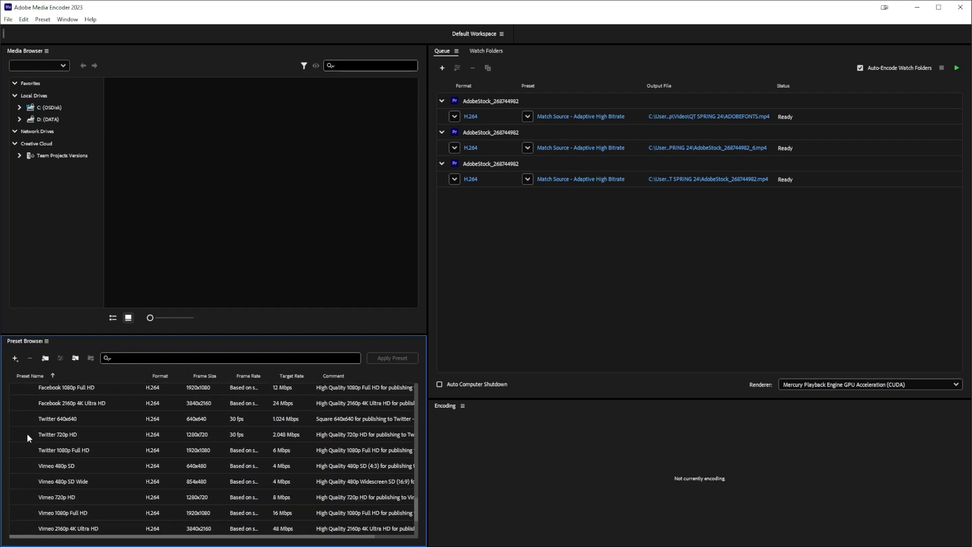
{"action": "scroll", "coordinate": [113, 469], "scroll_direction": "down", "scroll_amount": 5}
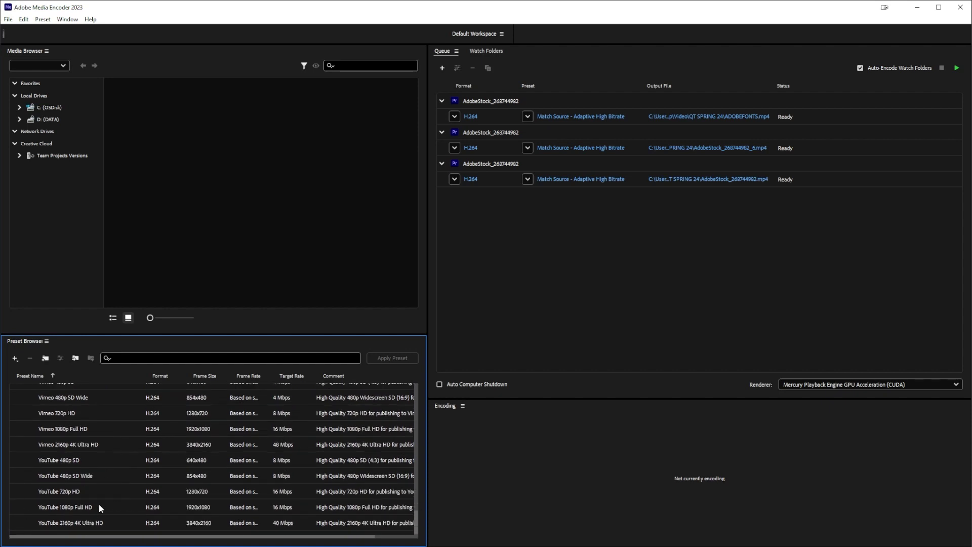
Add the YouTube 1080p Full HD preset as an extra output on the third queued job.
{"action": "mouse_move", "coordinate": [49, 508]}
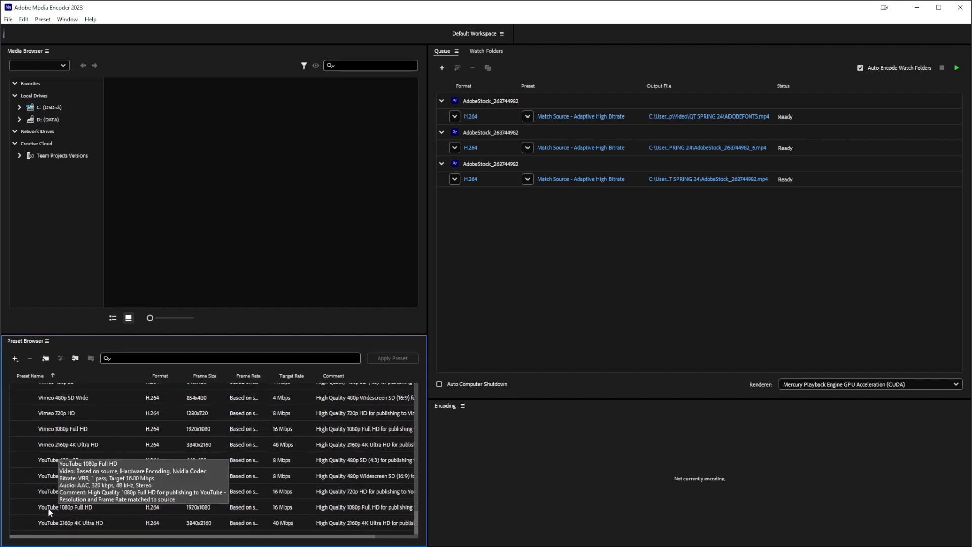
{"action": "left_click_drag", "start_coordinate": [48, 507], "coordinate": [484, 172]}
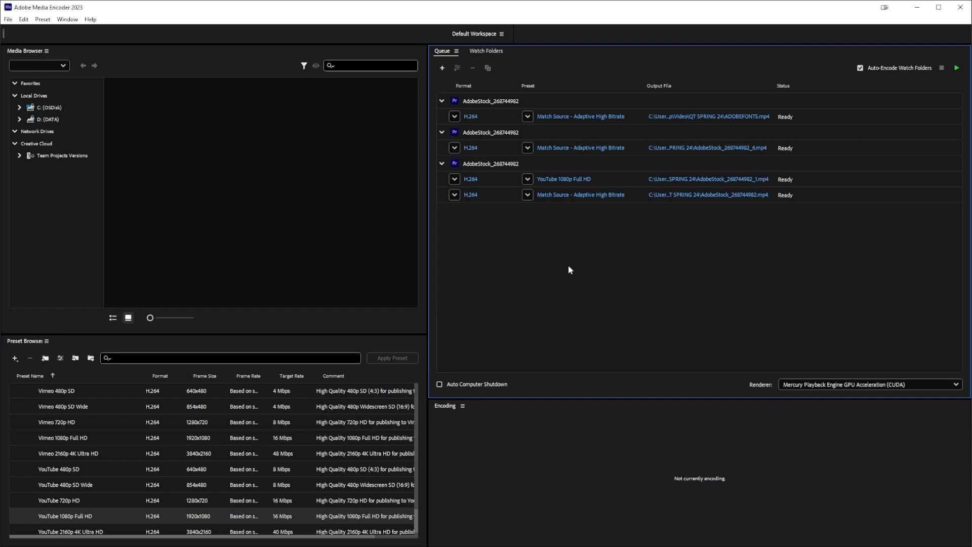